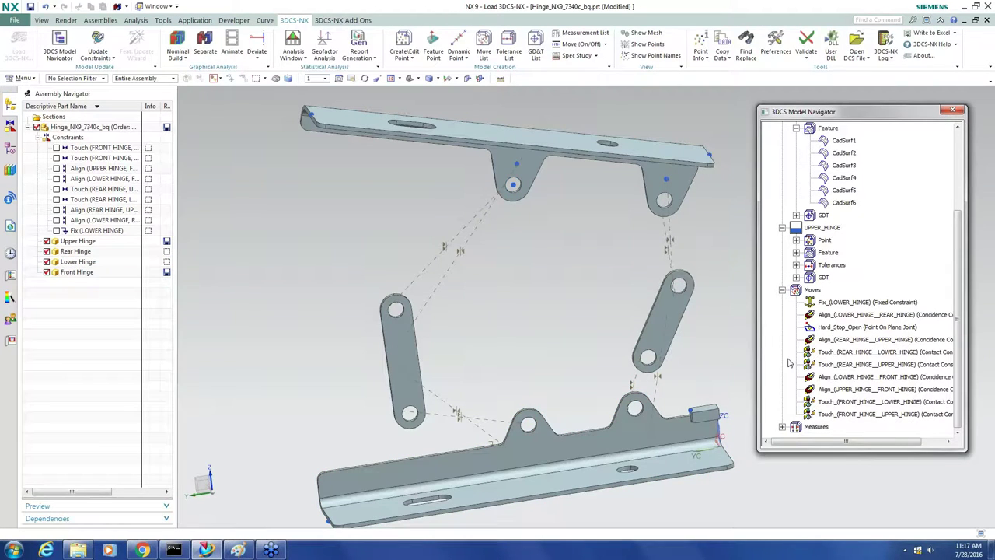
Step: Quick-copy the Align move between the lower and rear hinges
left_click(888, 314)
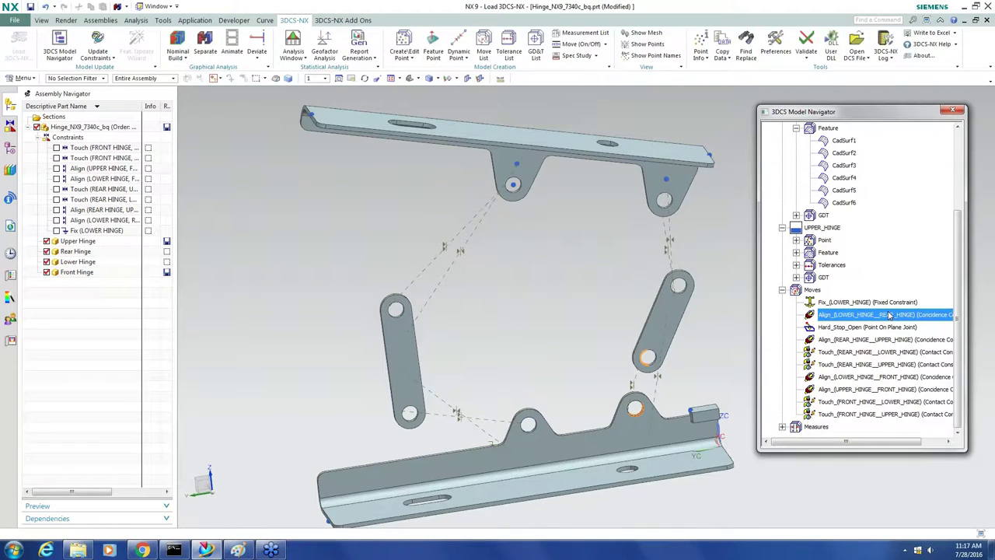
right_click(888, 314)
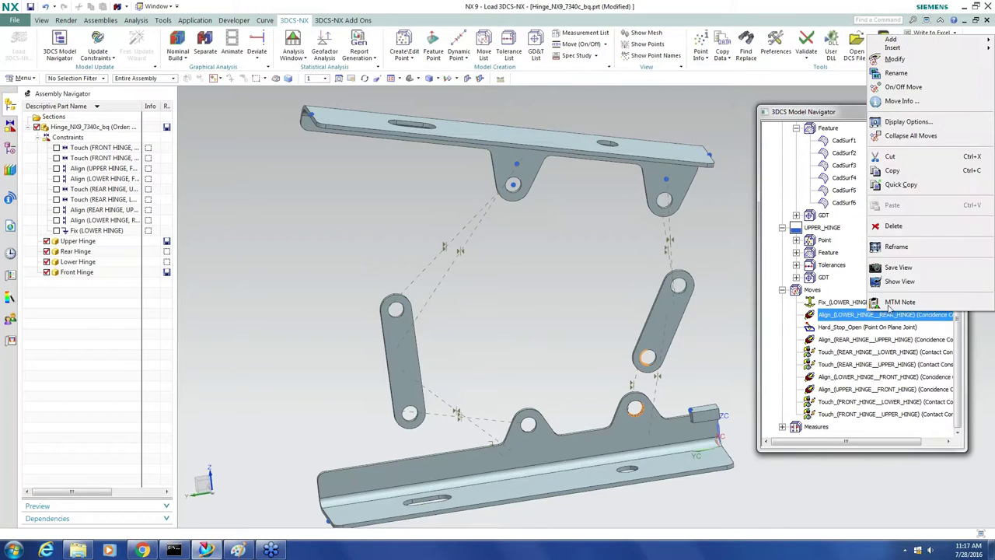
left_click(917, 187)
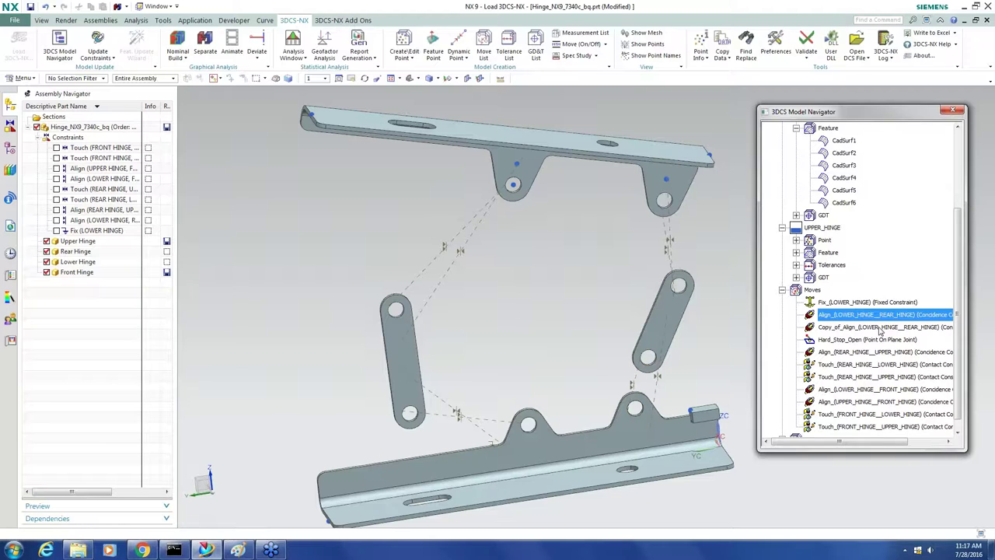
Step: Make the copied move a Motion move with joint type 3 Rotate Comp (Deg)
left_click(880, 327)
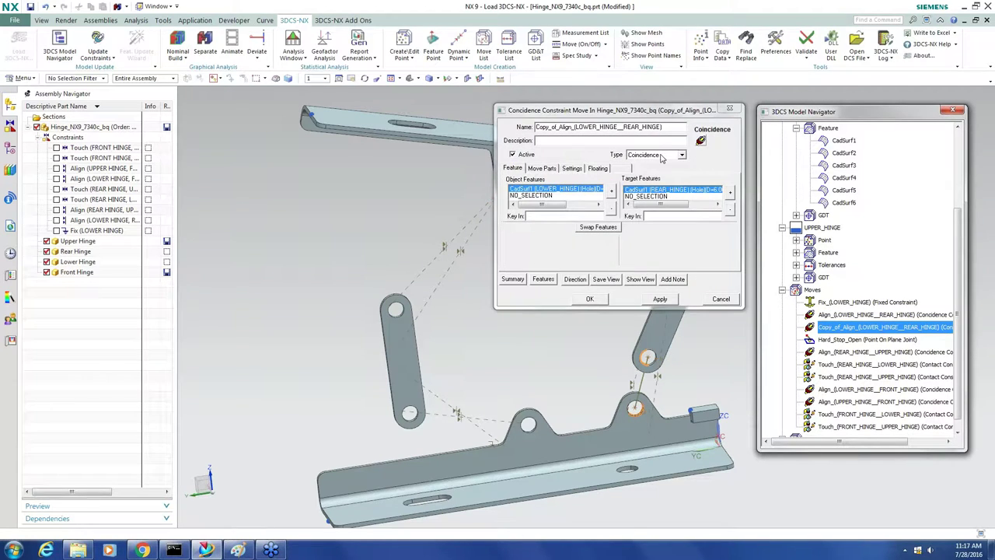
left_click(661, 156)
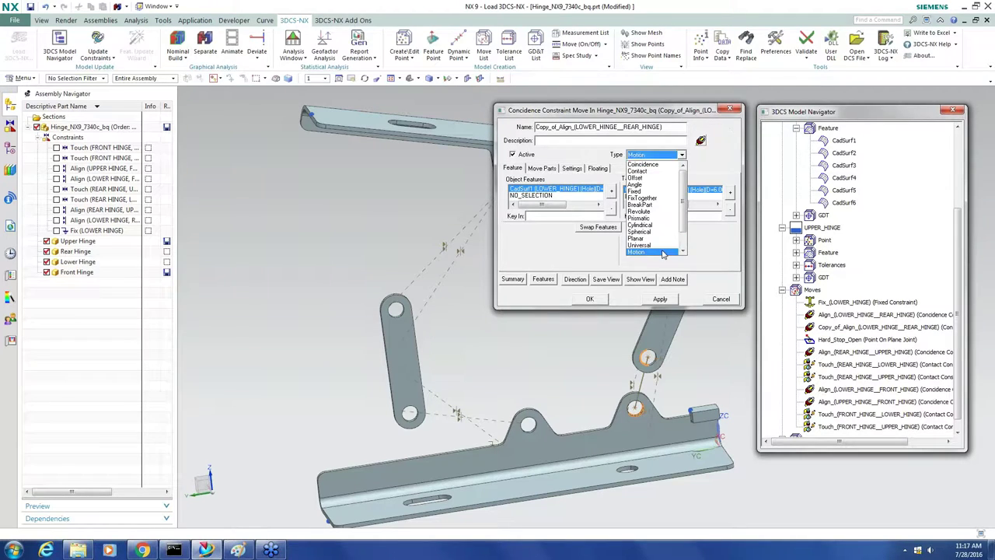
left_click(663, 252)
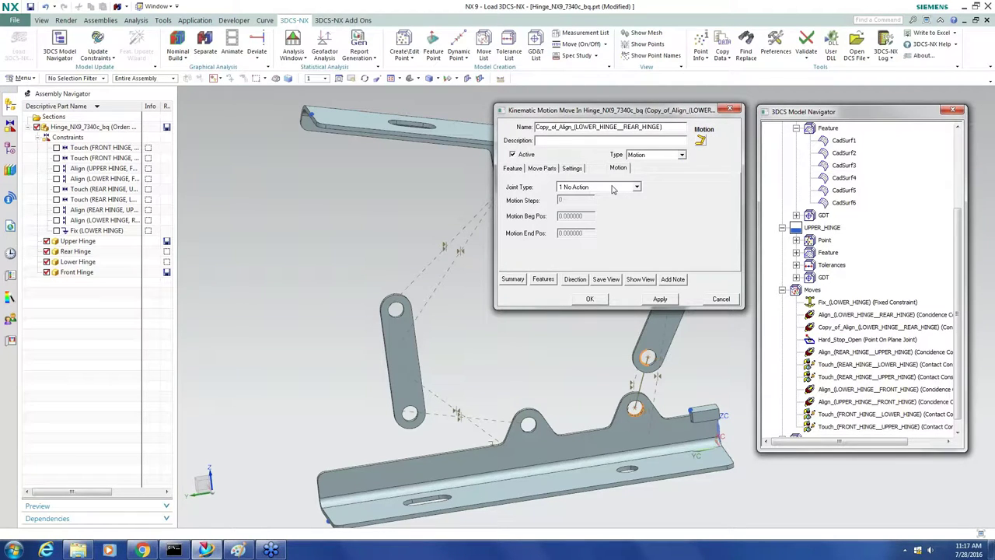
left_click(637, 189)
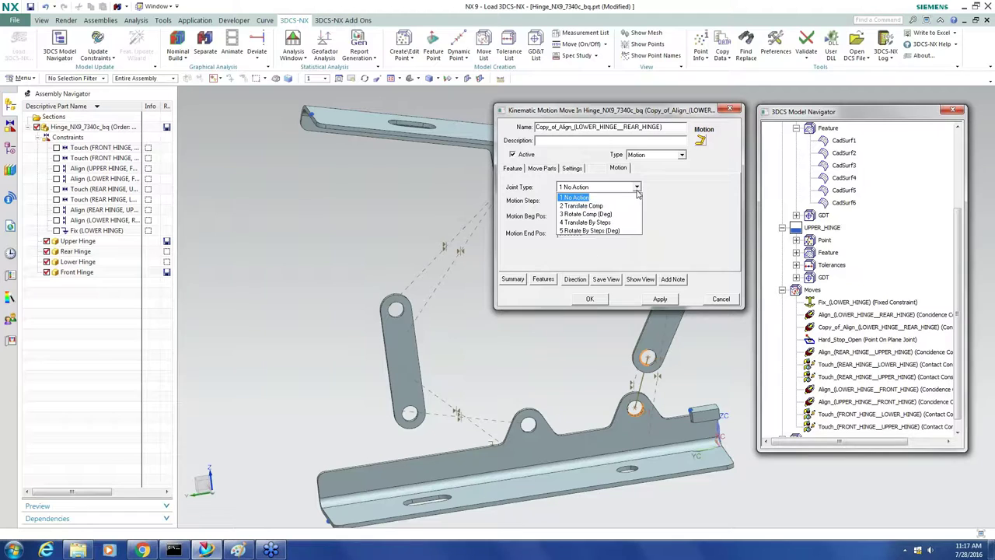
left_click(602, 214)
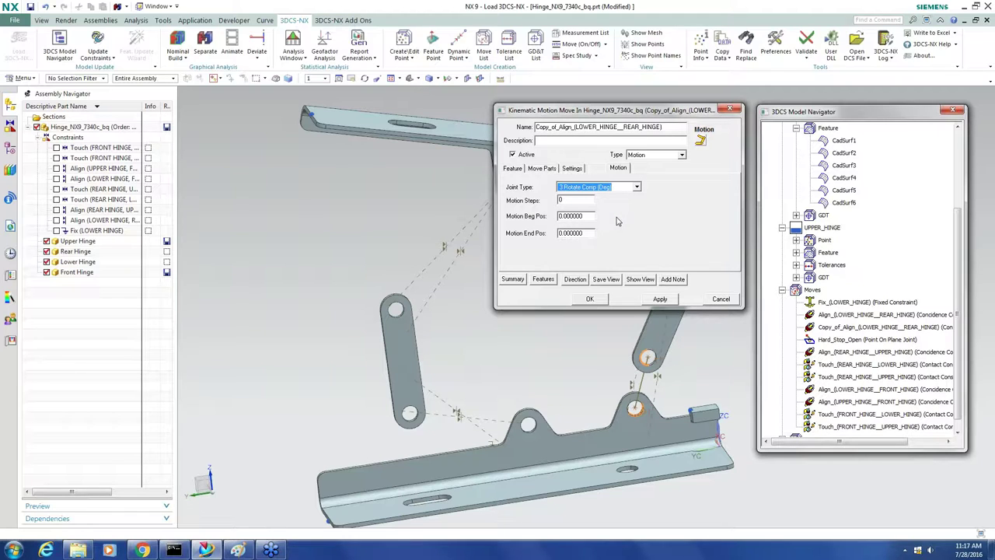
Step: Set the rotation to run from -50 to 70 degrees in 61 steps
double_click(579, 217)
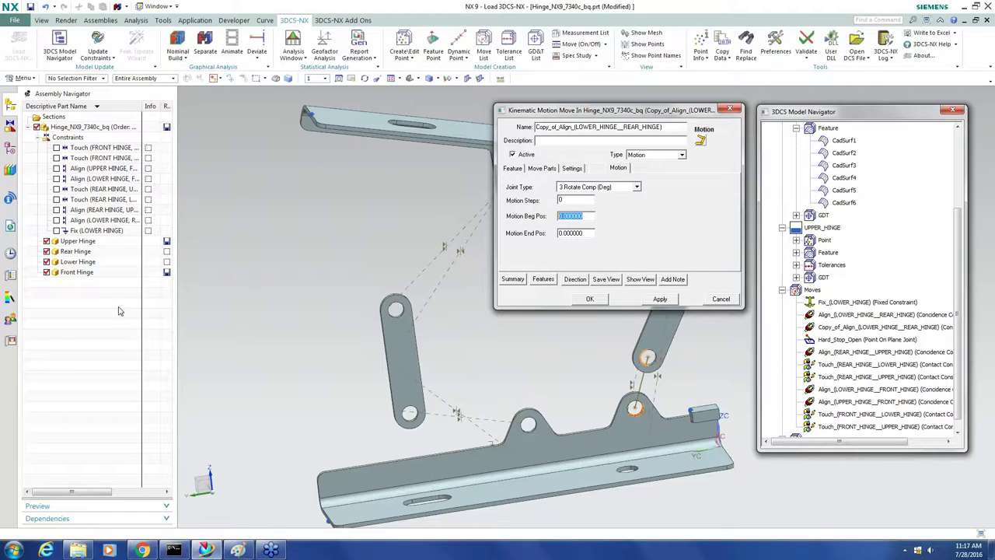
type("-50")
double_click(585, 235)
type("7")
key("BackSpace")
double_click(575, 200)
type("61")
Step: Apply the motion settings and run a nominal build, closing the run log afterwards
left_click(590, 300)
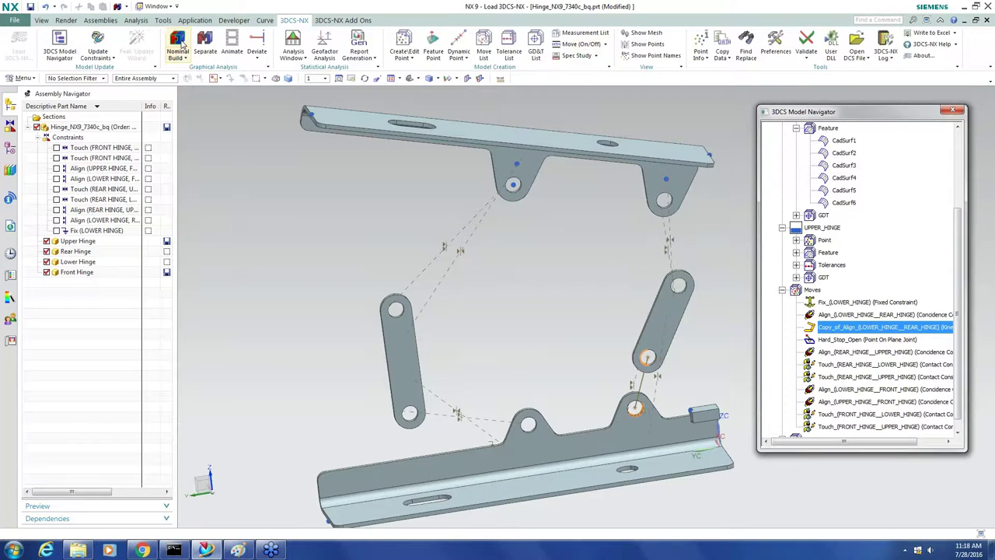
left_click(180, 42)
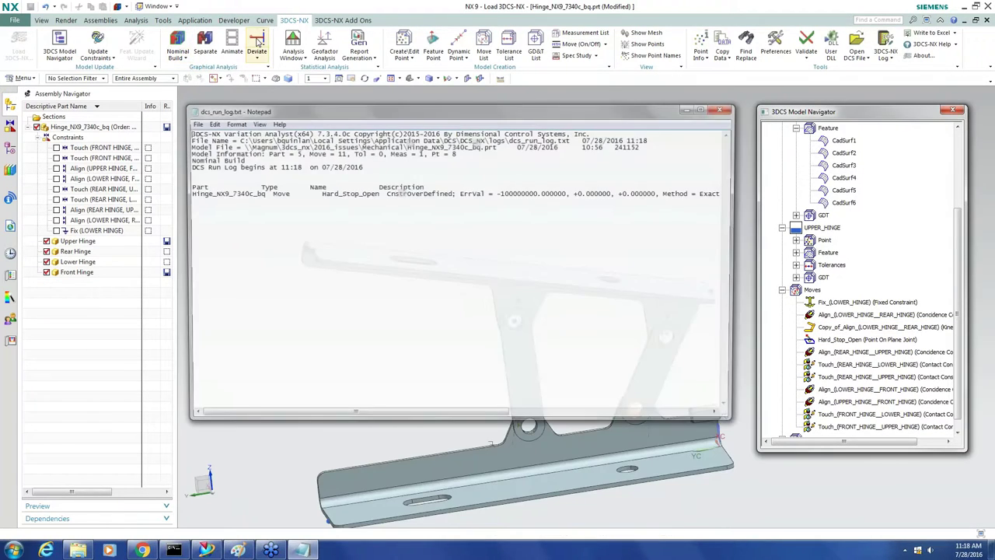
left_click(726, 109)
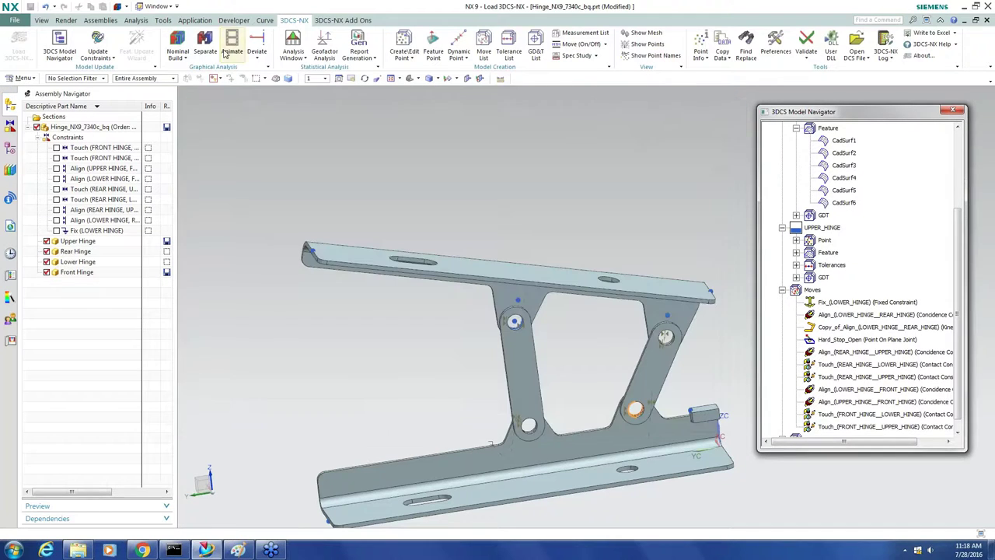
Step: Open the MM DOF Counter table and move it aside to see the model
left_click(338, 21)
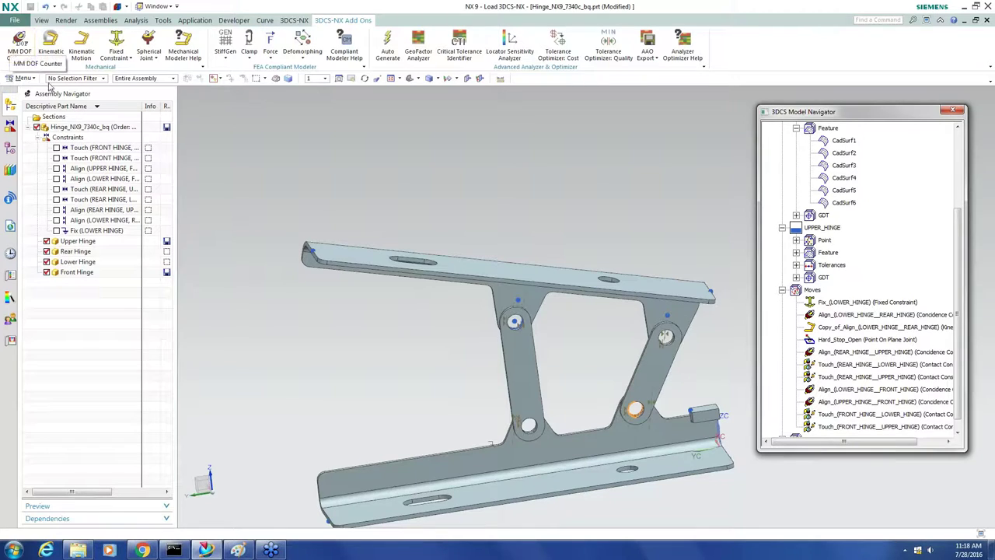
left_click(21, 42)
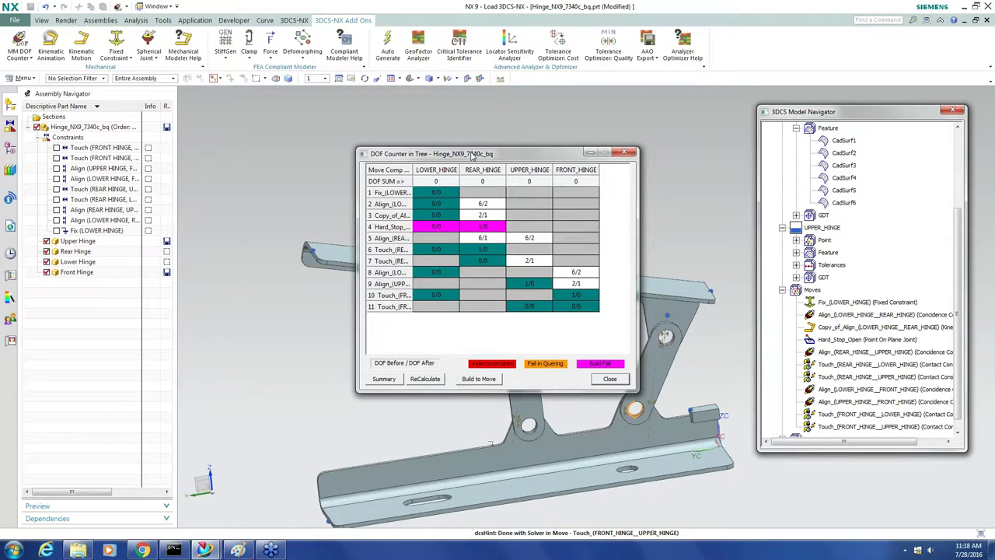
left_click_drag(471, 155, 226, 181)
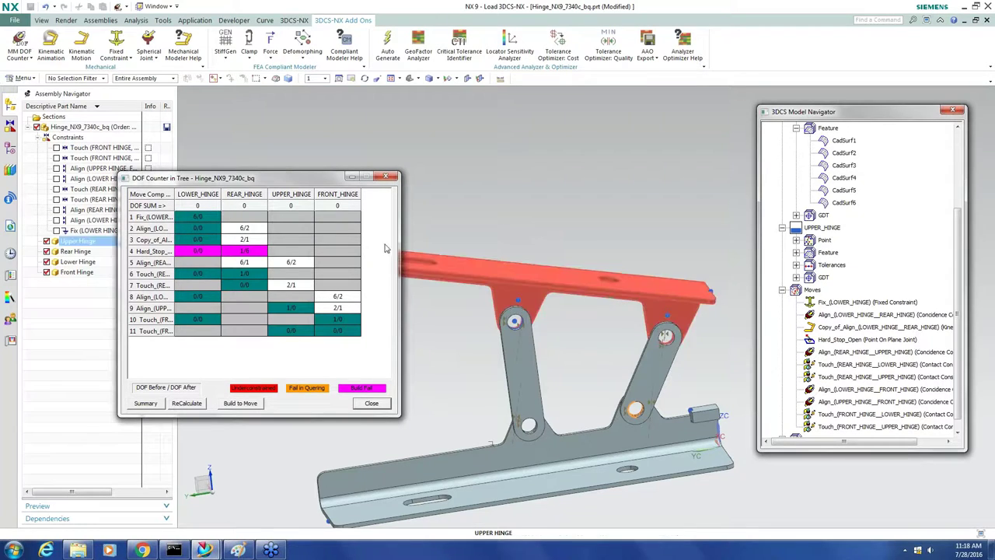
Step: Close the DOF table and switch off the Hard_Stop_Open move
left_click(392, 179)
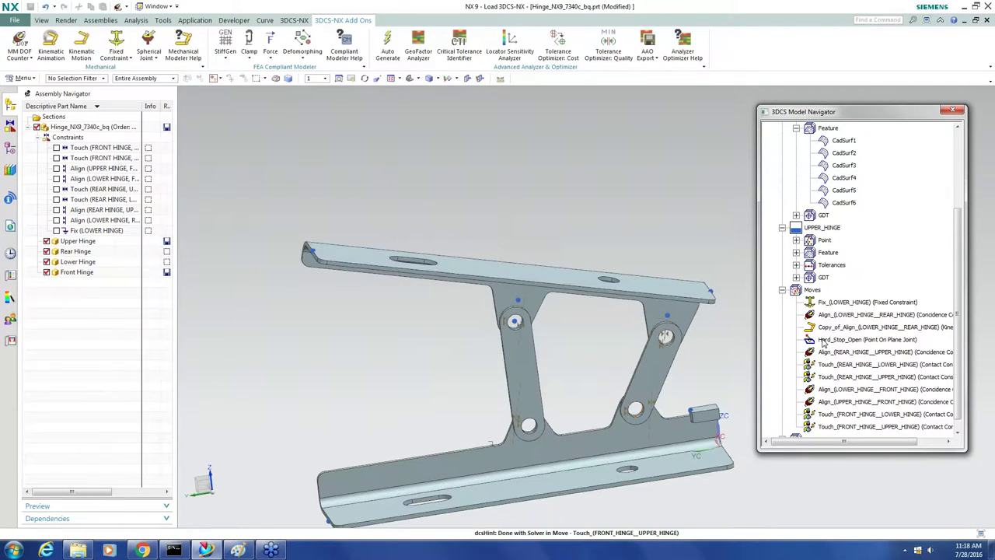
left_click(869, 342)
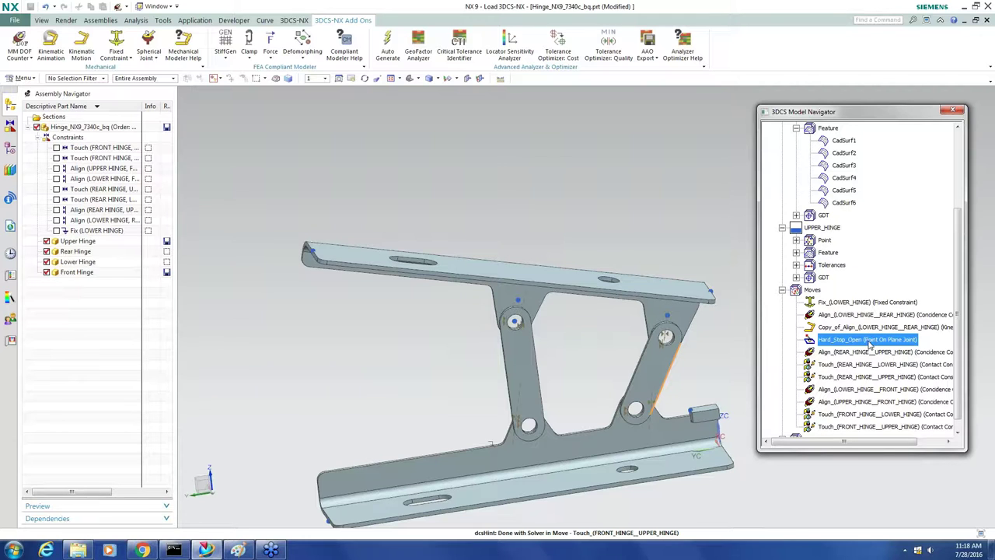
right_click(869, 342)
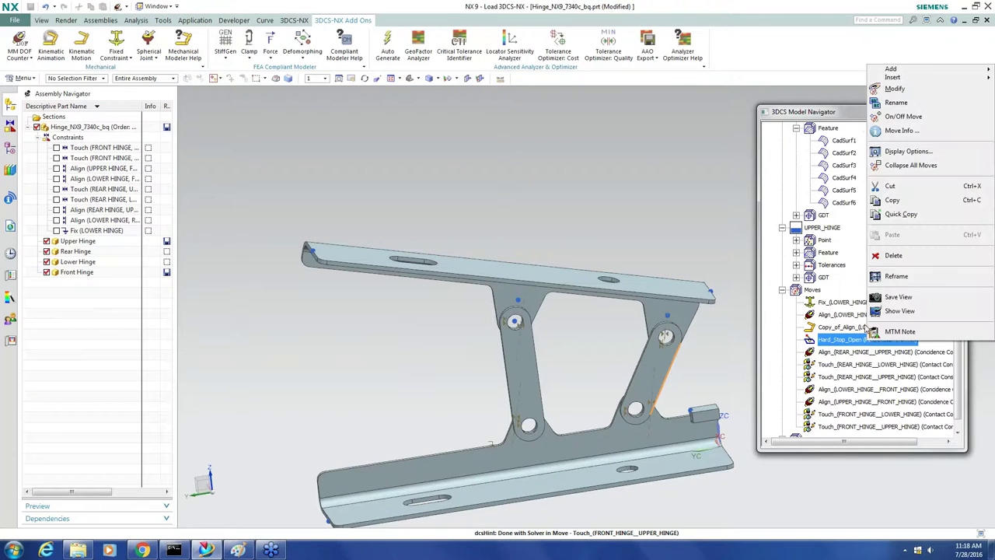
left_click(907, 124)
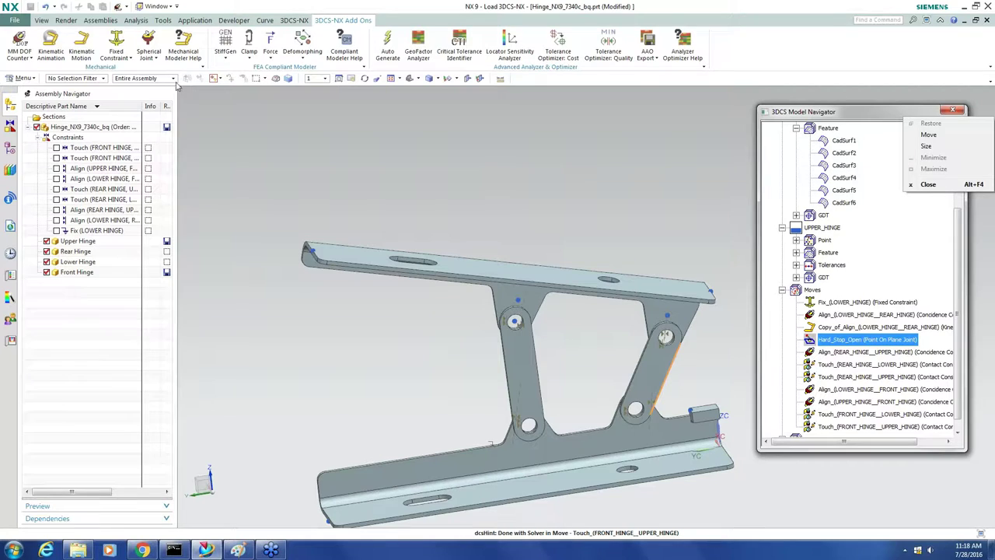
Step: Rebuild nominally, recheck the DOF Counter for build failures, then close it
left_click(296, 21)
left_click(185, 57)
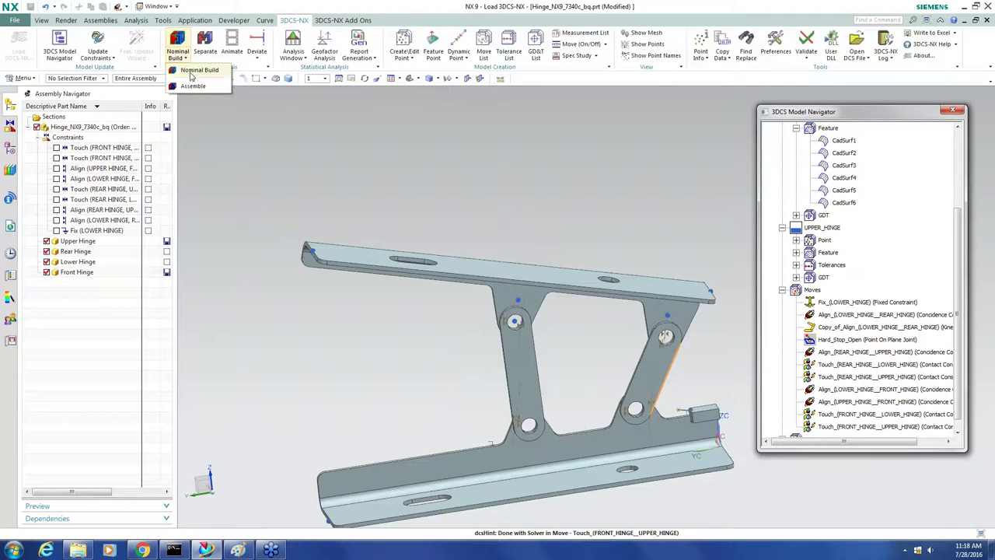
left_click(192, 72)
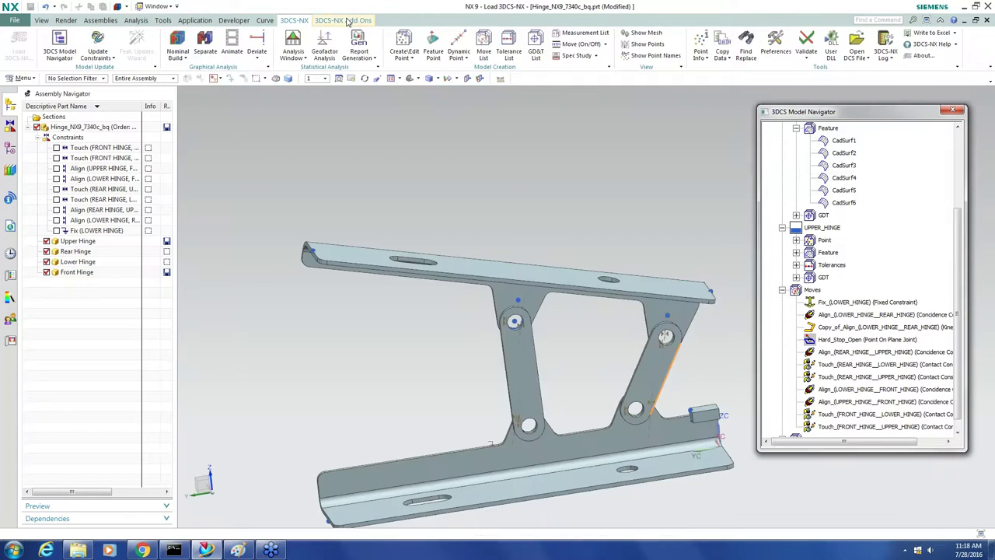
left_click(348, 21)
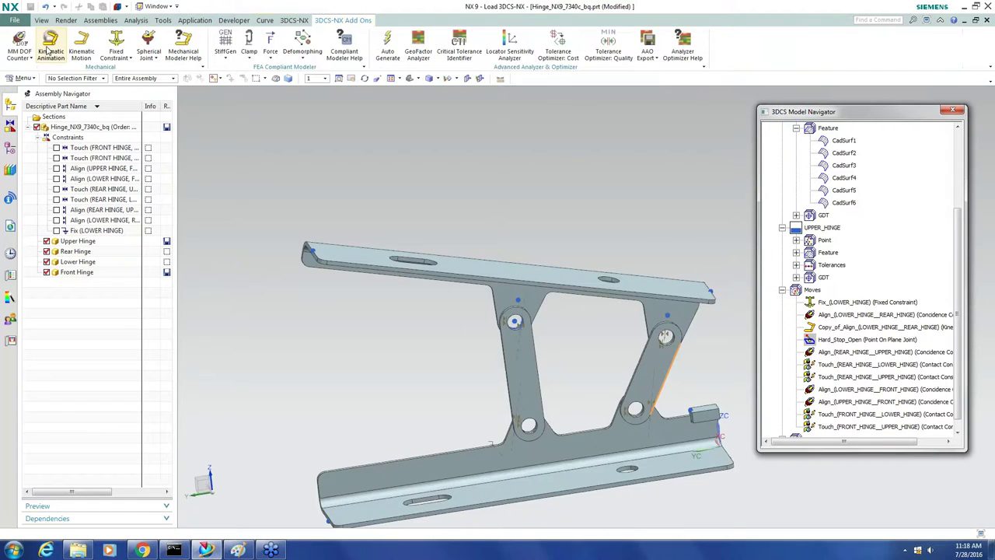
left_click(21, 44)
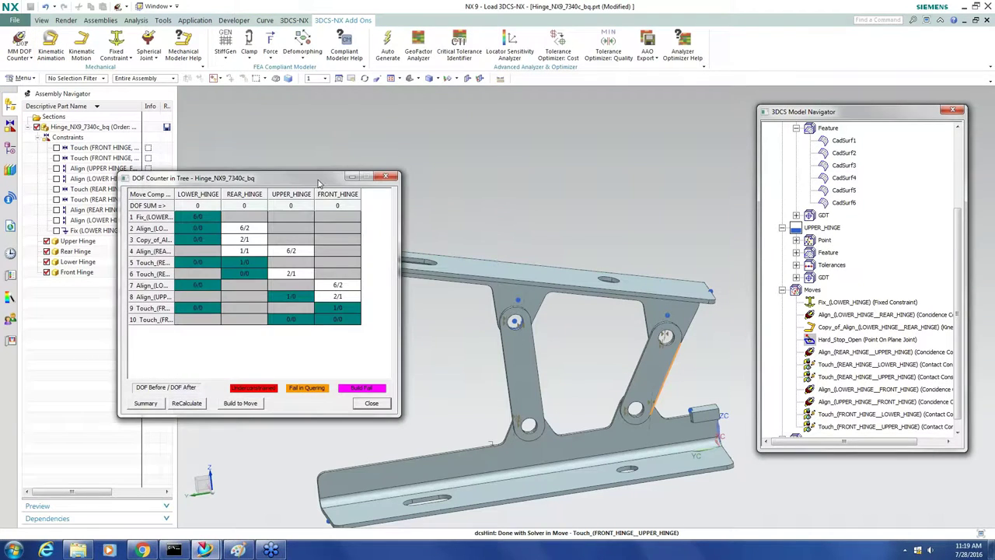
left_click_drag(313, 172, 223, 100)
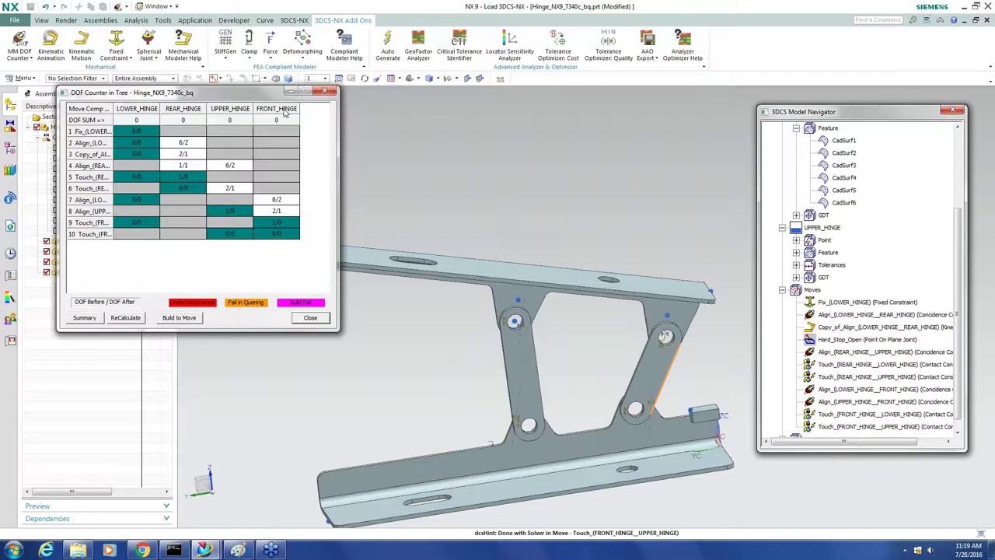
left_click(330, 92)
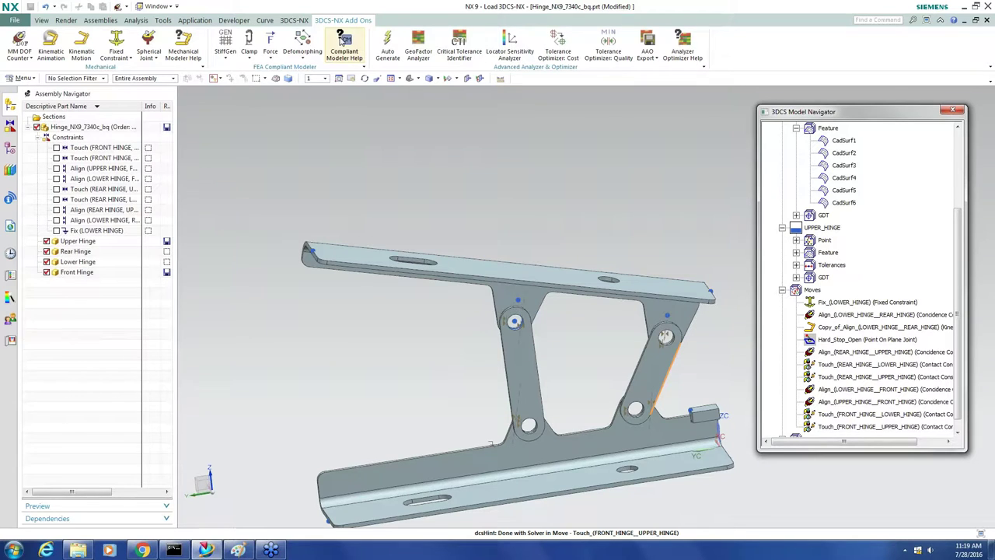
Step: Run a Deviate animation on the hinge, close it, and rebuild at nominal
left_click(294, 21)
left_click(256, 42)
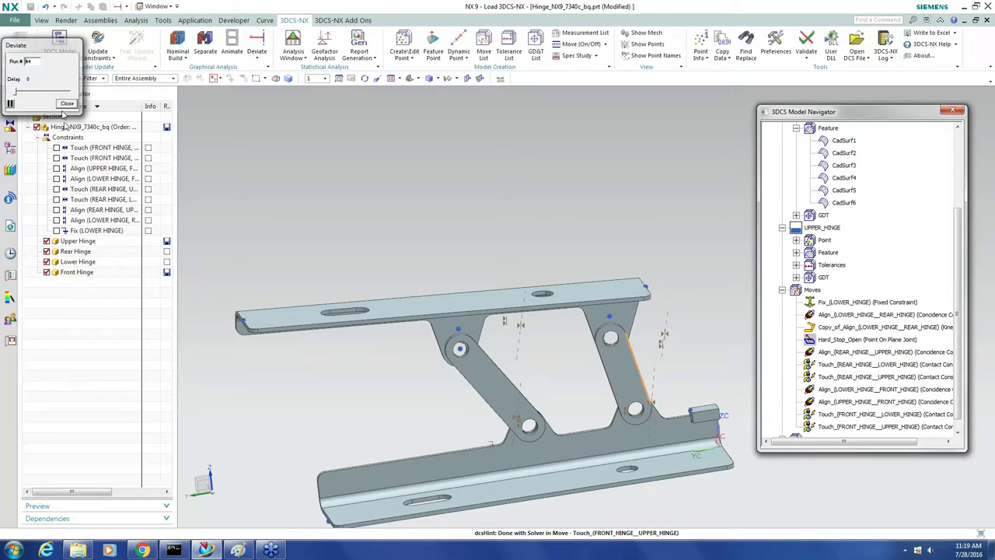
left_click(68, 104)
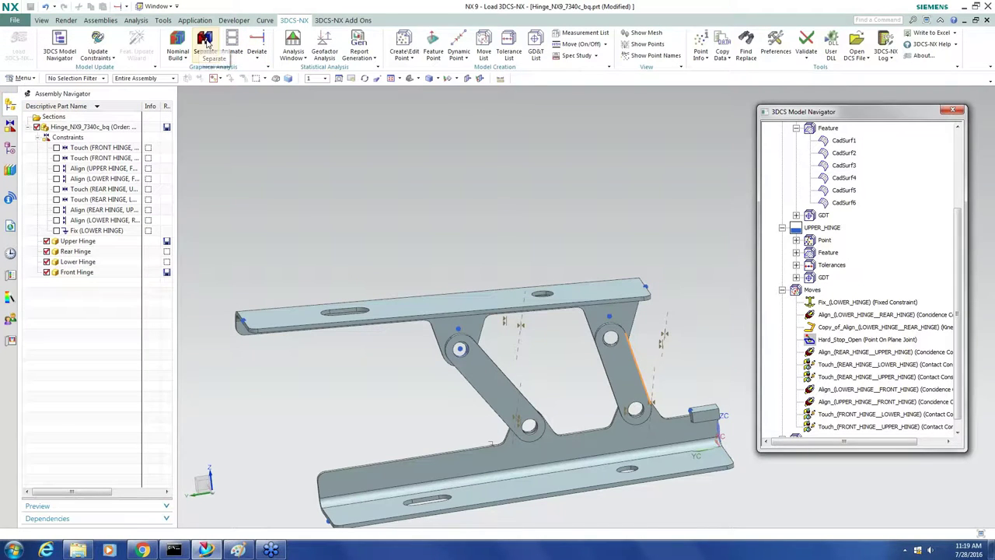
left_click(177, 43)
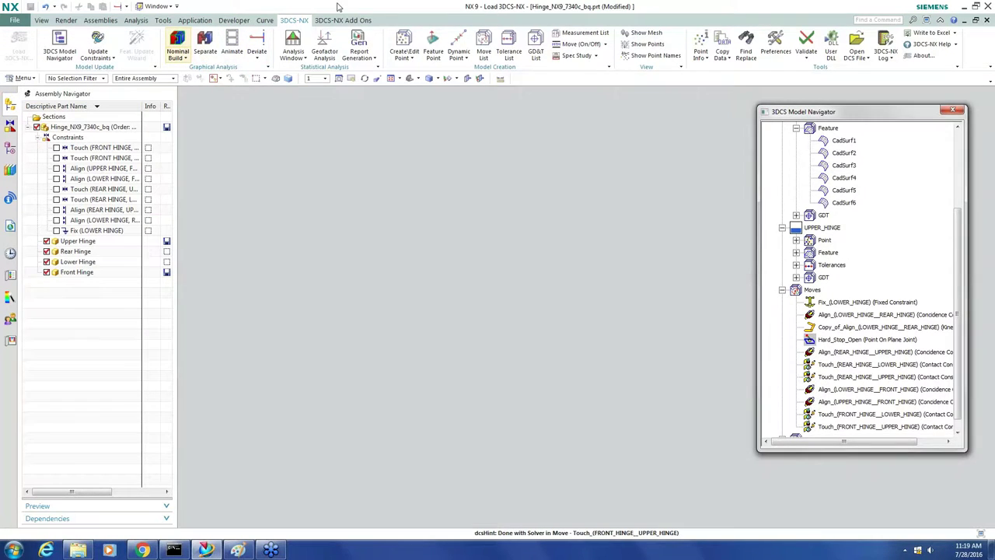
Step: Play the Copy_of_Align kinematic animation through all 61 steps, step back twice, then close
left_click(342, 20)
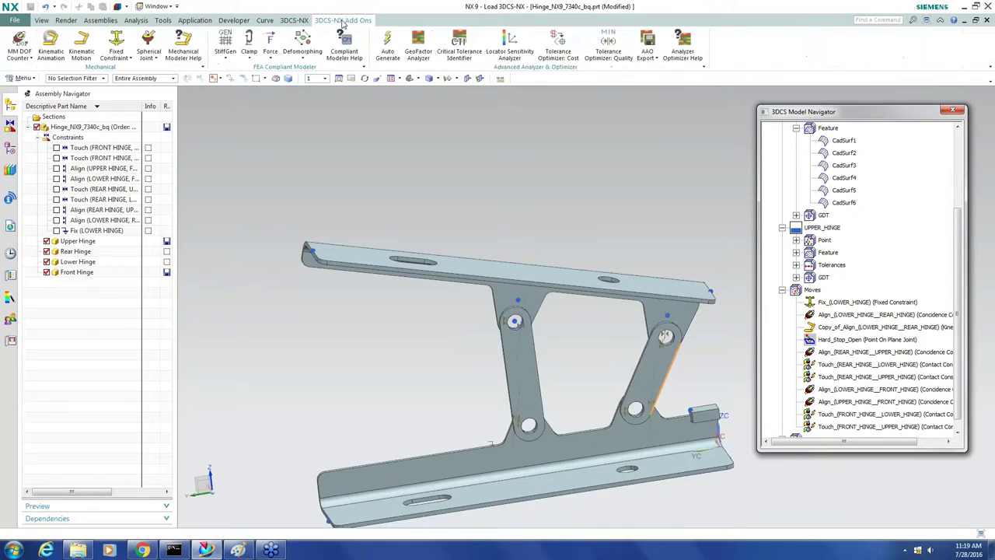
left_click(48, 56)
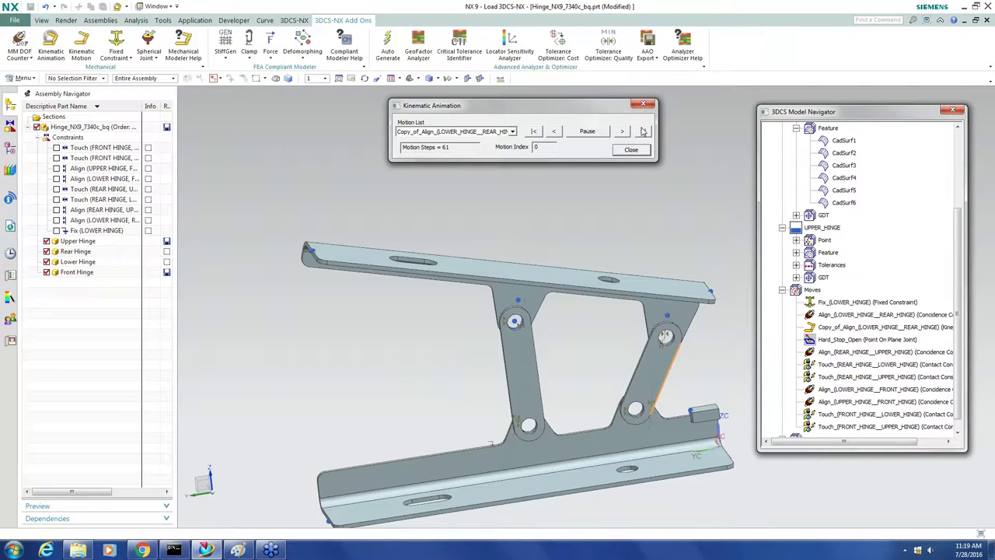
left_click(643, 133)
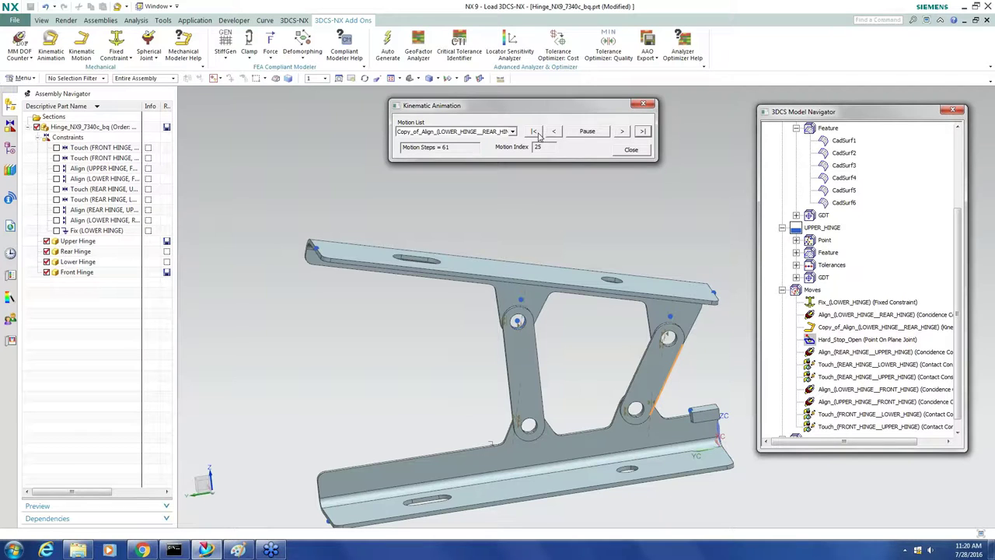
left_click(534, 132)
left_click(535, 132)
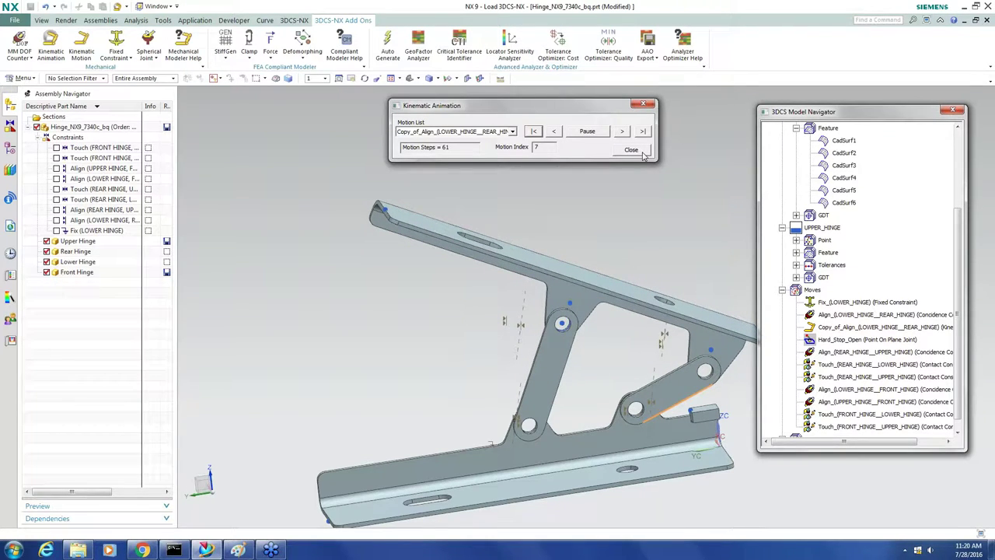
left_click(642, 153)
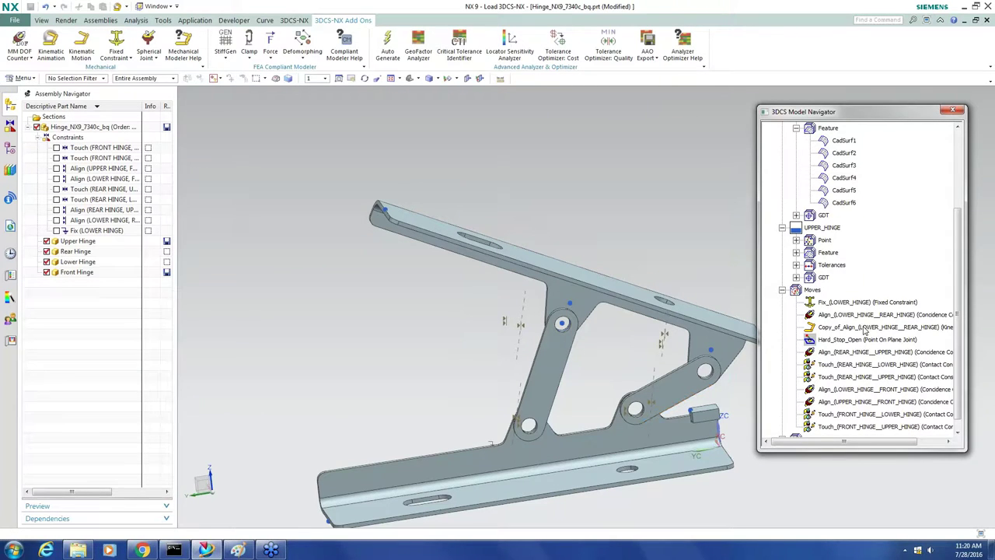
Step: Change Copy_of_Align's motion steps from 61 to 13 and confirm
double_click(864, 328)
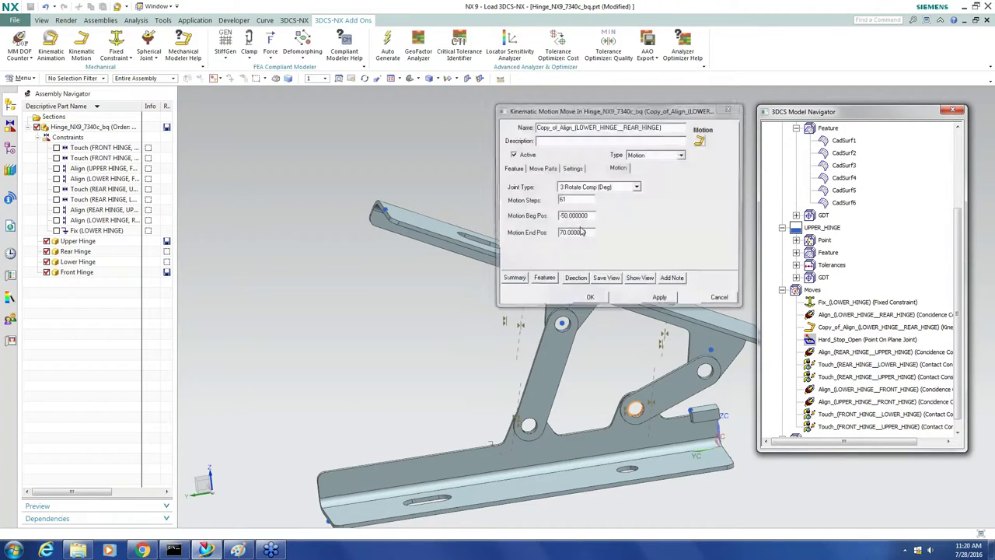
left_click(565, 200)
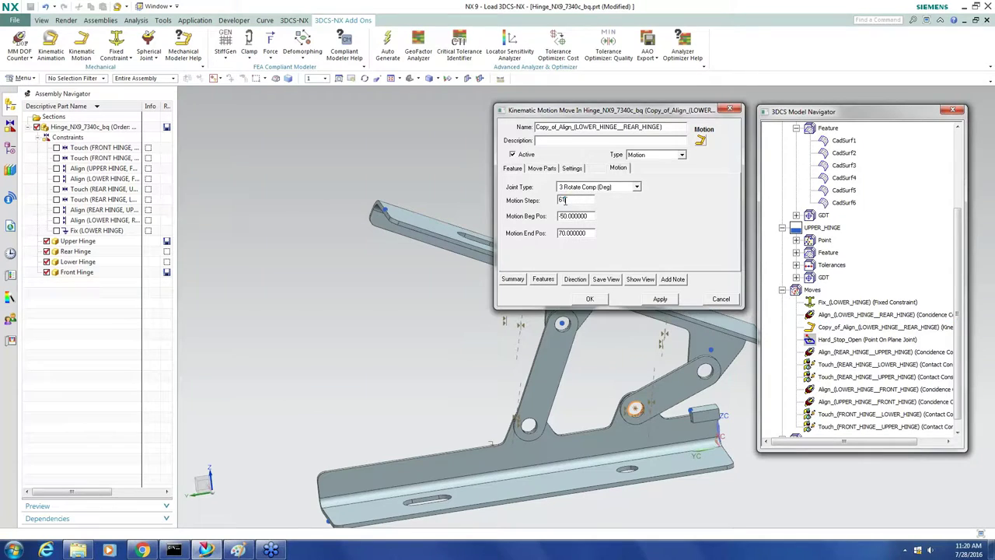
double_click(565, 200)
type("13")
left_click(589, 299)
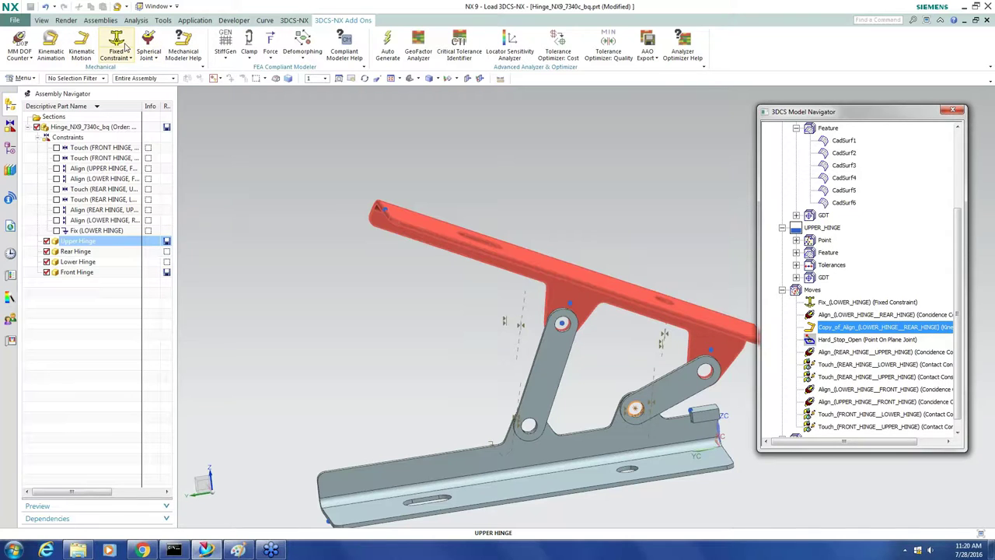
Step: Play the kinematic animation through all 13 steps and close it
left_click(51, 48)
left_click(642, 131)
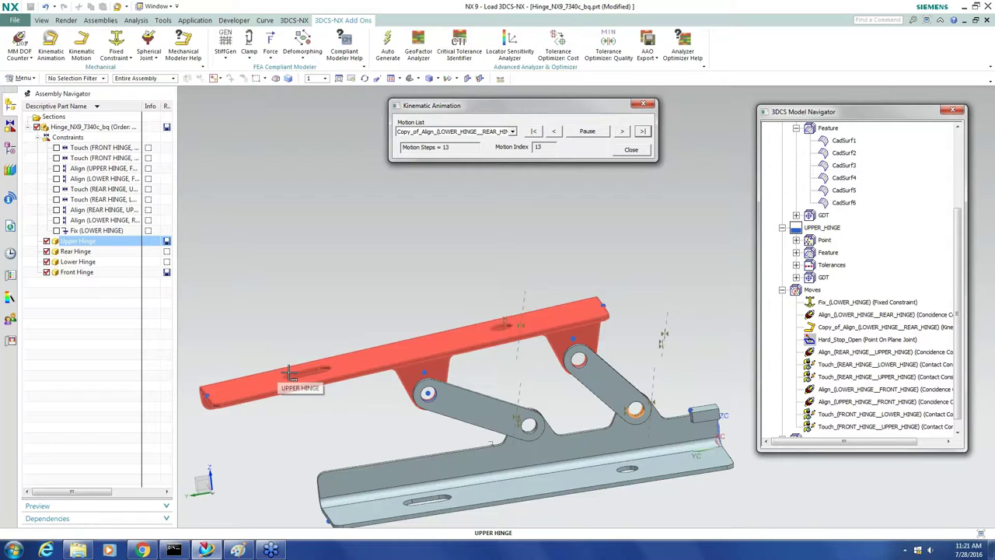
left_click(634, 152)
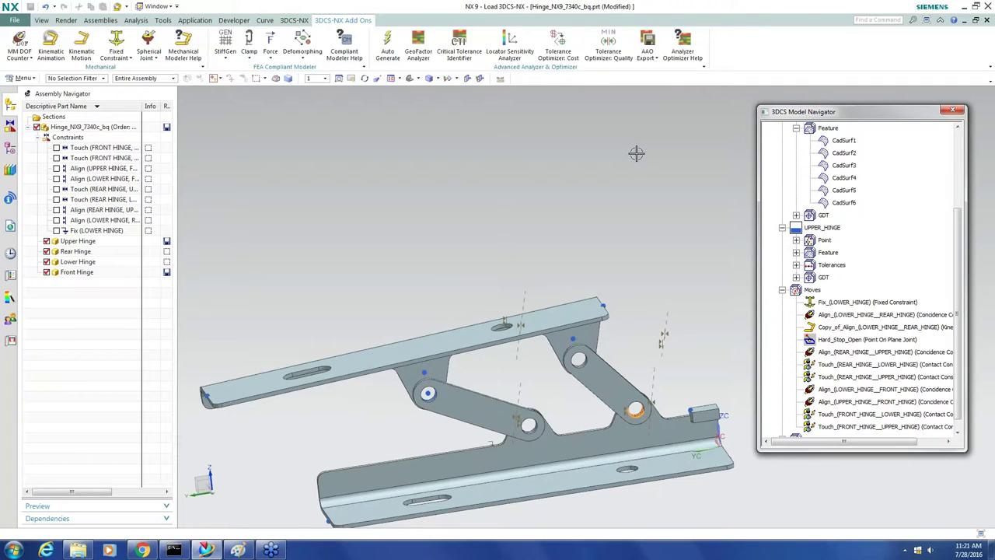
Step: Show the hinge parts separated, select Copy_of_Align, and rebuild at nominal
left_click(292, 20)
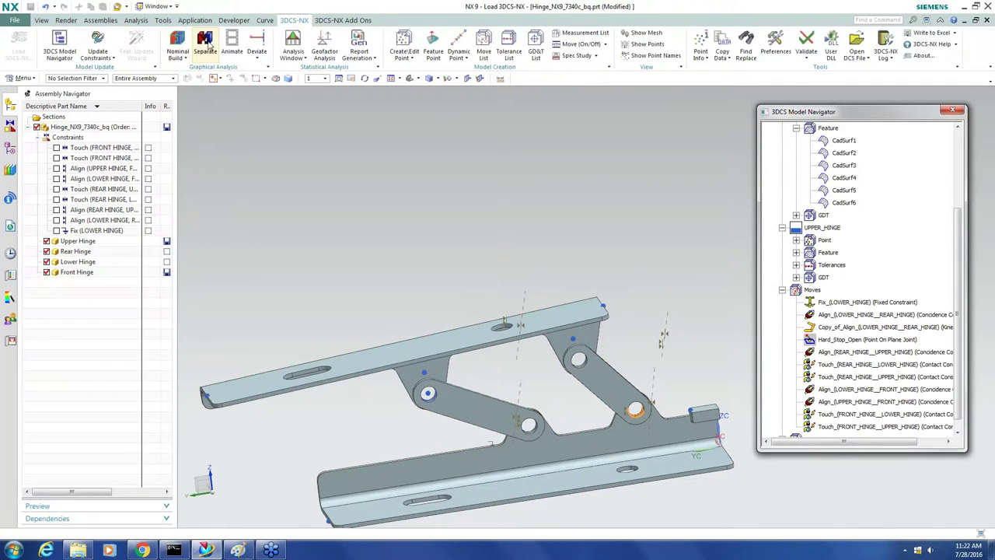
left_click(205, 44)
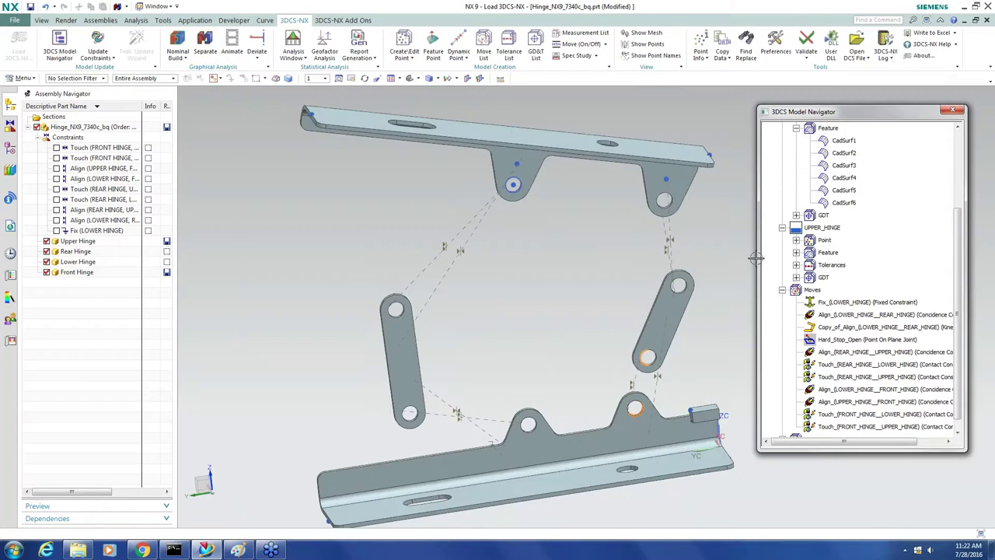
left_click(835, 330)
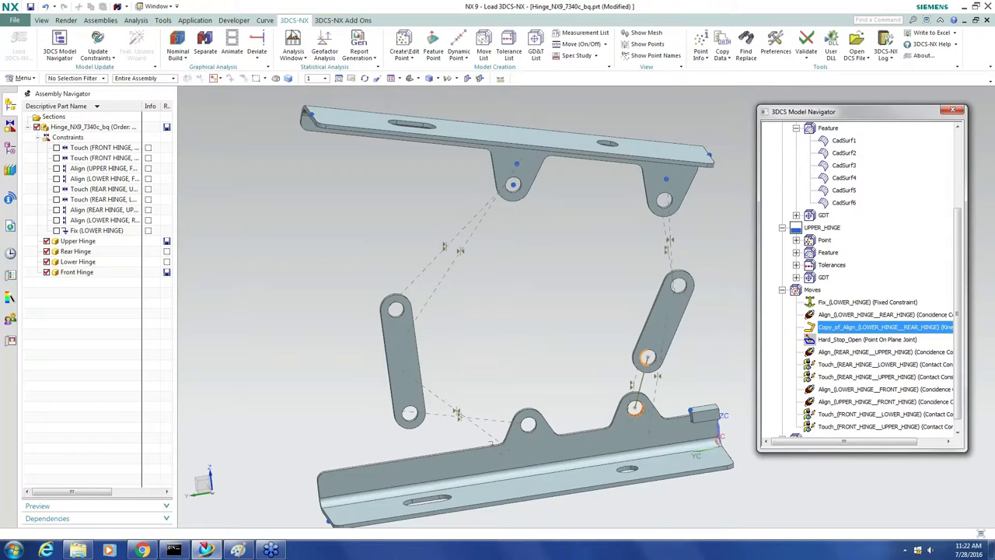
left_click(177, 45)
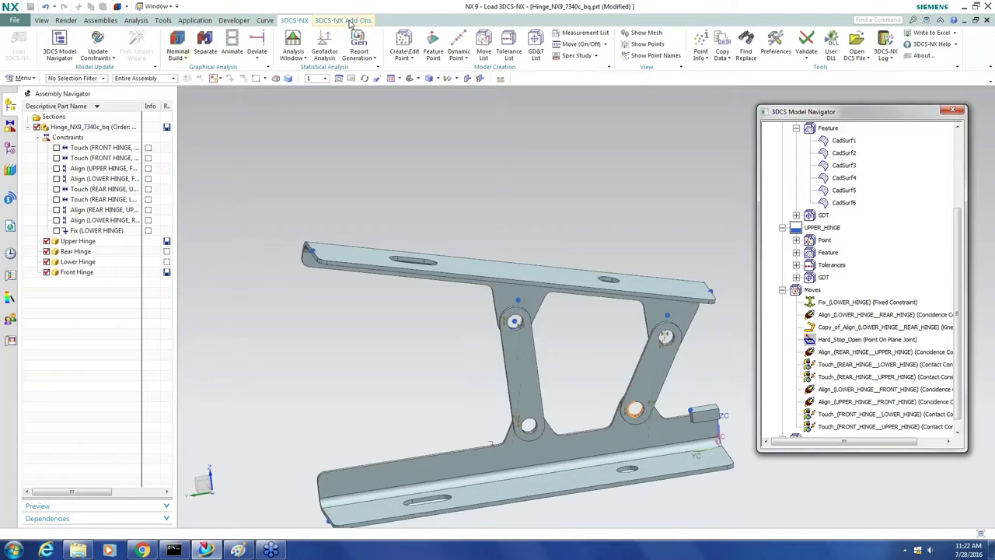
Step: Review the Kinematic Simulation settings (4000 runs, 13 steps) and close them
left_click(349, 21)
left_click(30, 58)
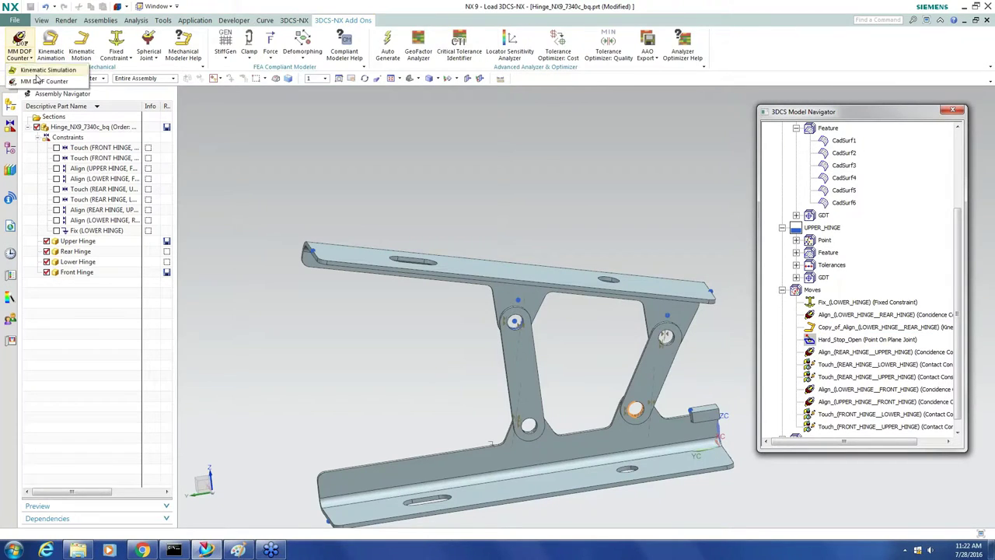
left_click(45, 70)
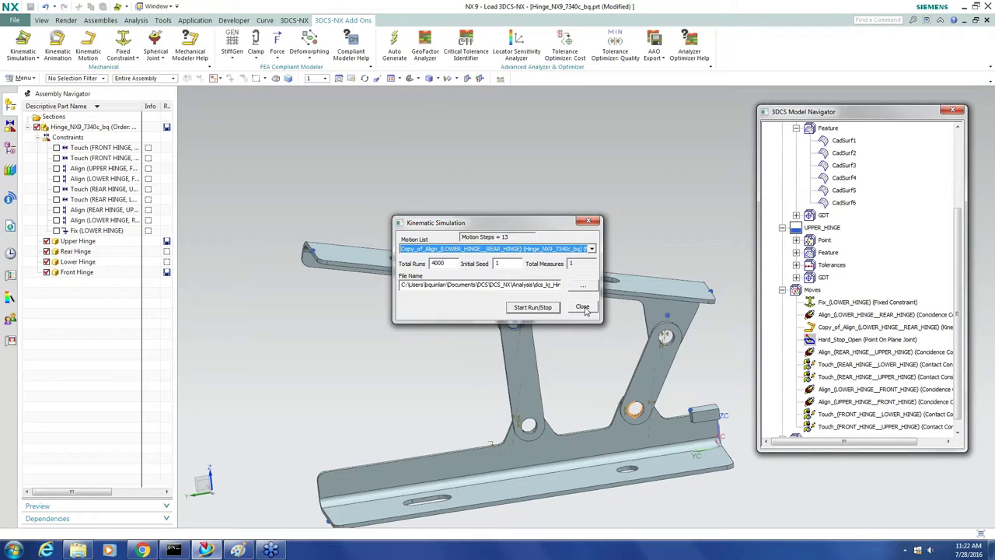
left_click(583, 307)
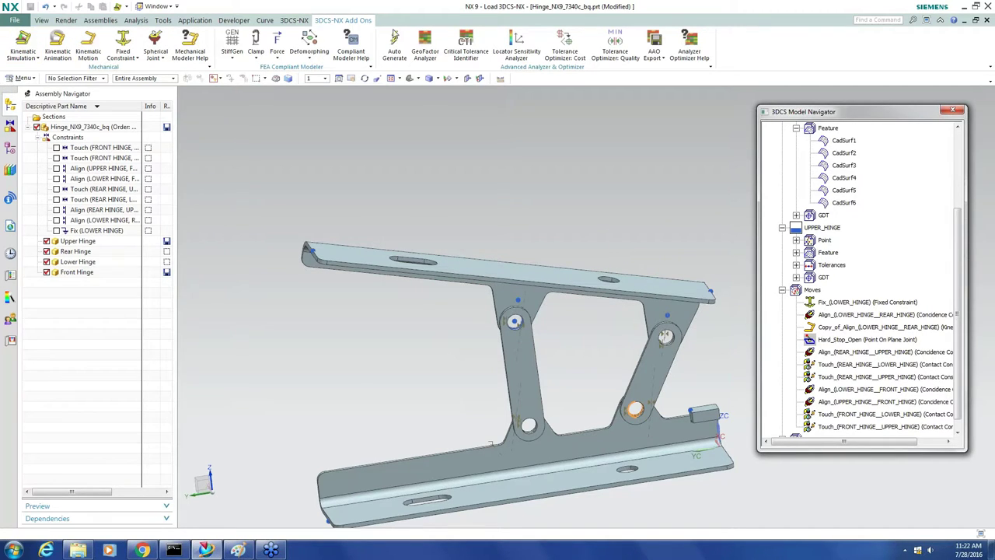
Step: Select Hard_Stop_Open and re-run the nominal build to re-solve the hinge moves
left_click(862, 338)
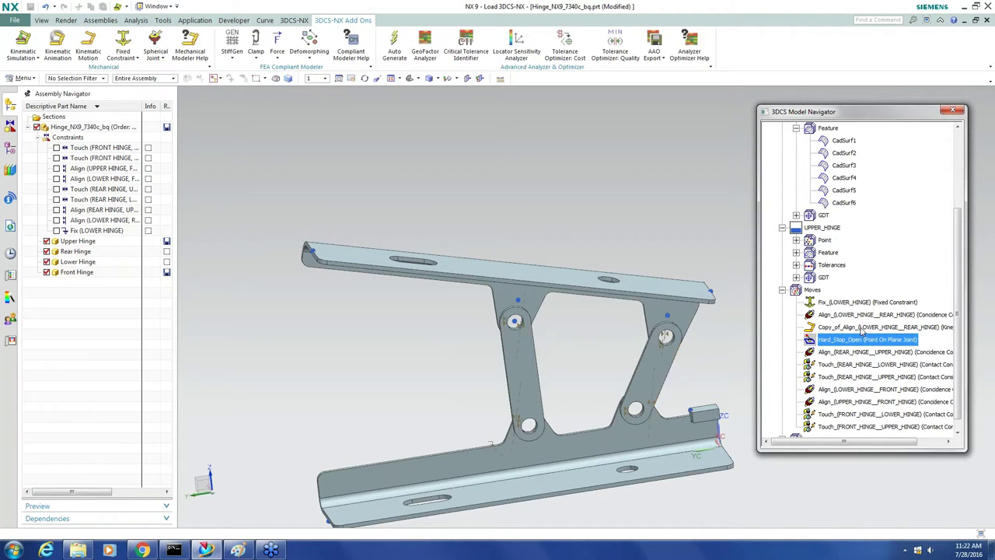
left_click(861, 327)
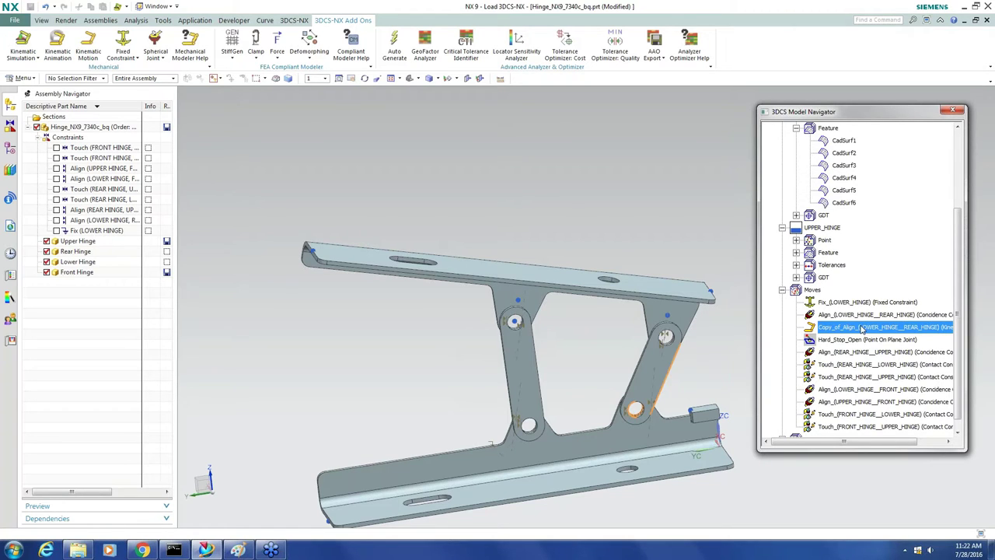
key("shift+Down")
right_click(862, 327)
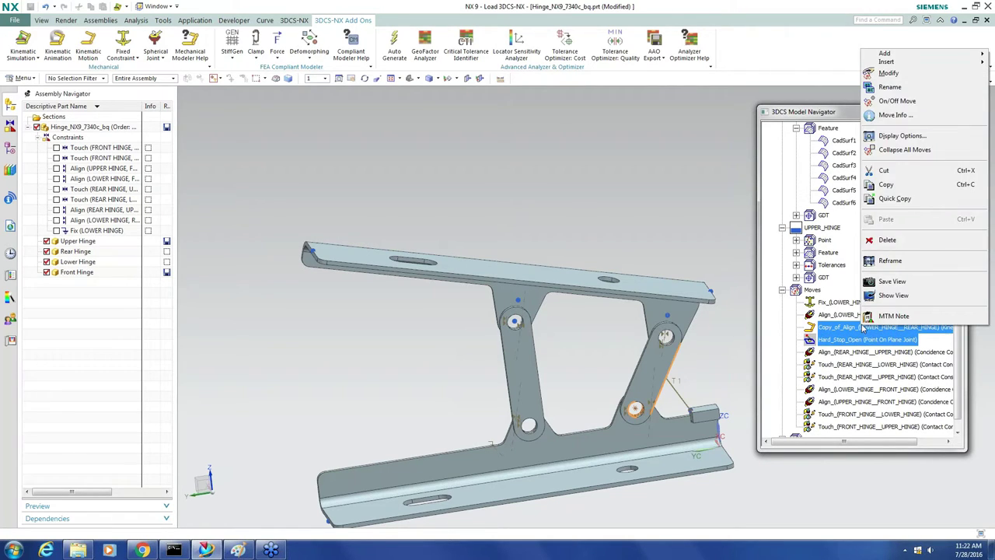
left_click(882, 102)
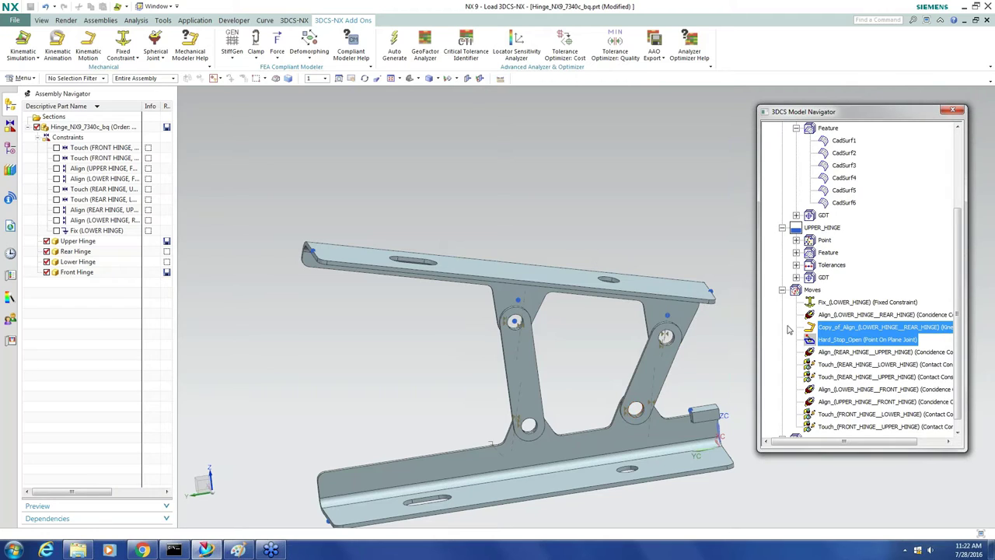
left_click(854, 346)
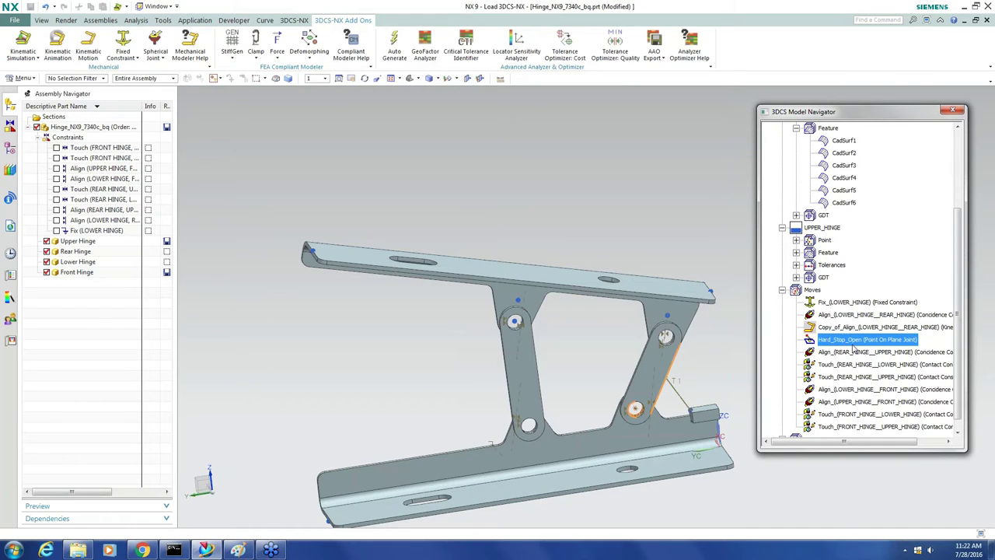
left_click(294, 19)
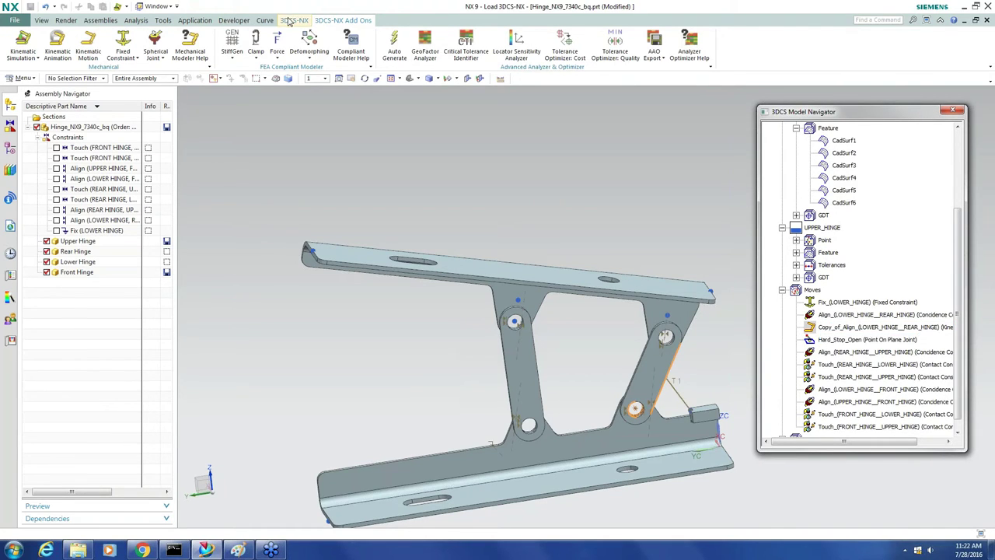
left_click(178, 58)
left_click(200, 71)
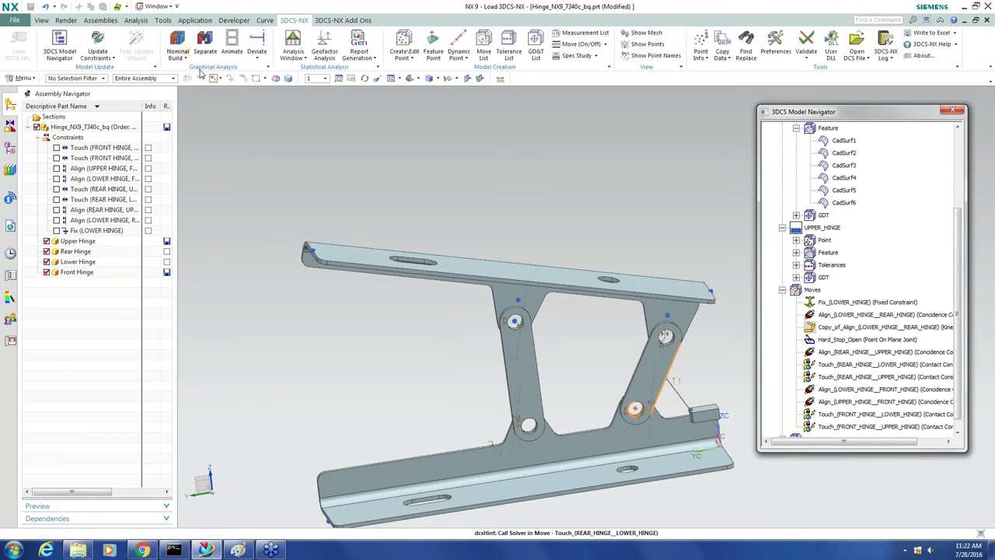